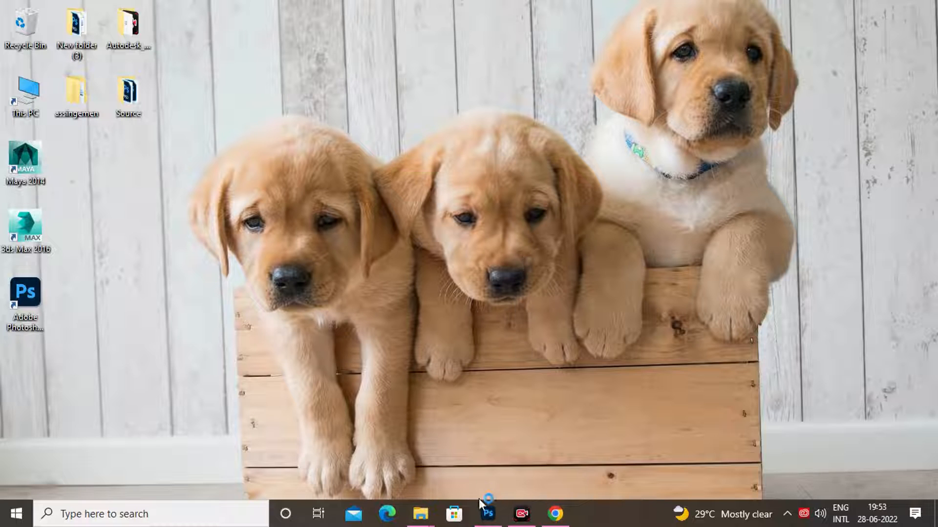
Switch to Photoshop and create a new 612 x 373 px RGB document at 300 pixels/inch
click(488, 515)
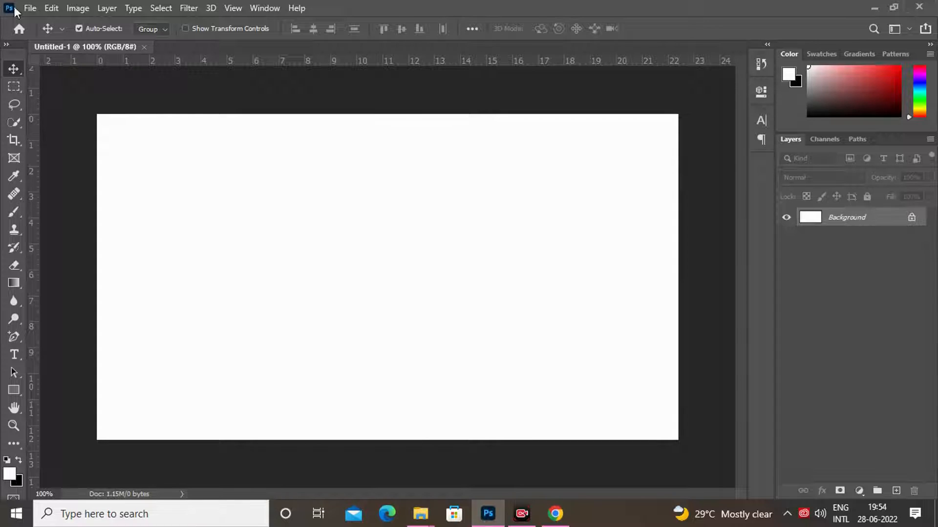
click(31, 9)
click(31, 20)
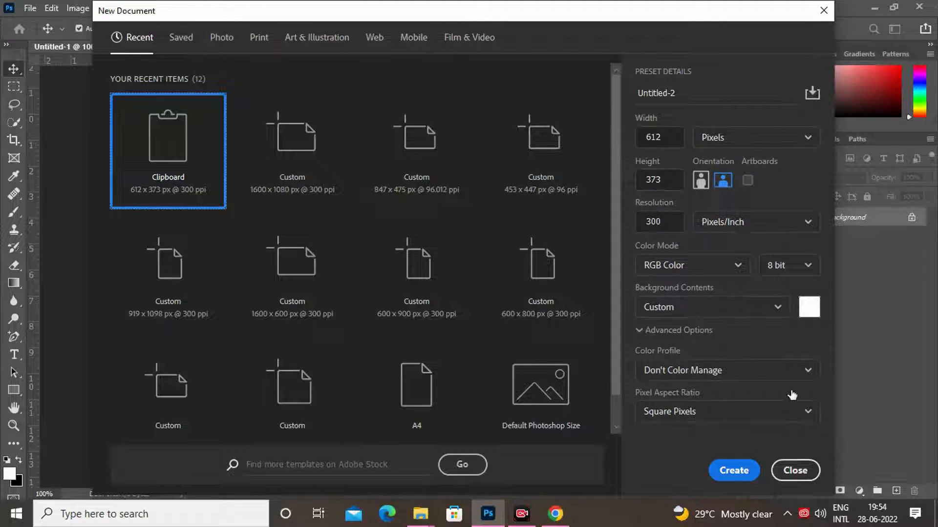
click(736, 470)
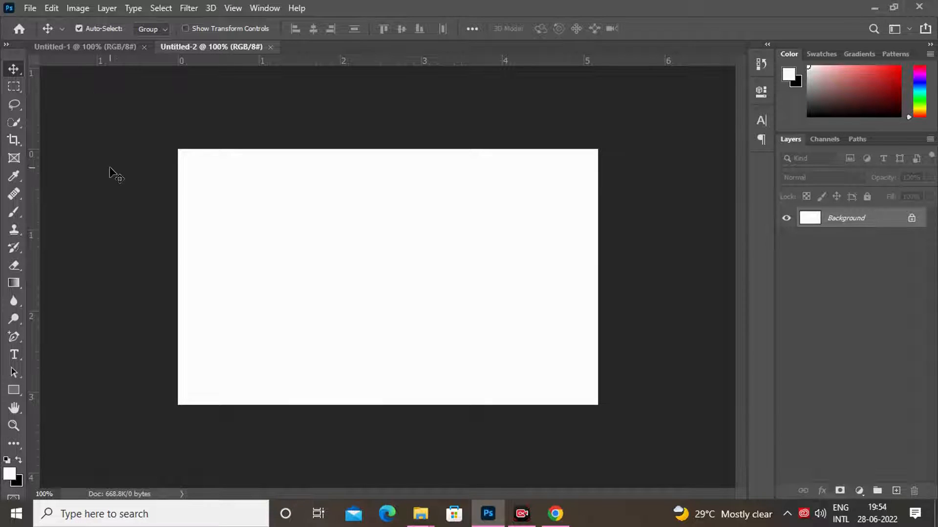
click(30, 8)
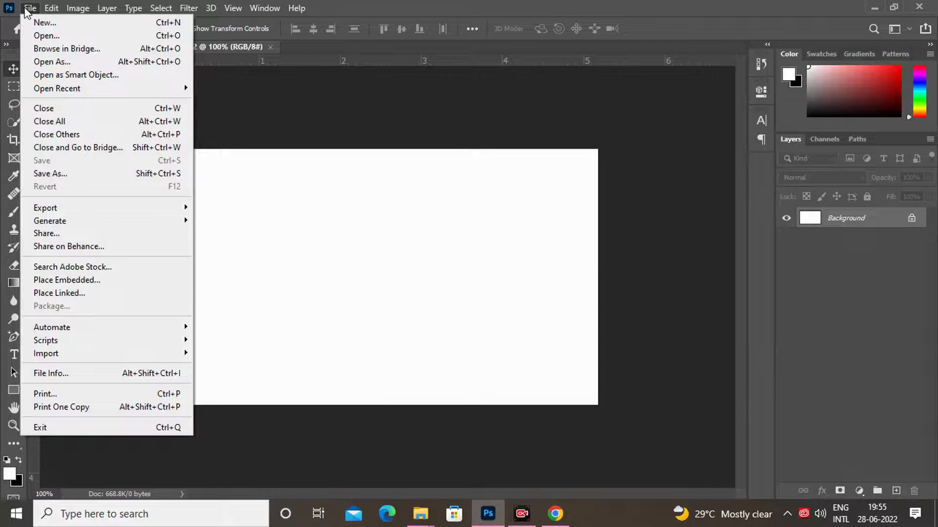
click(40, 36)
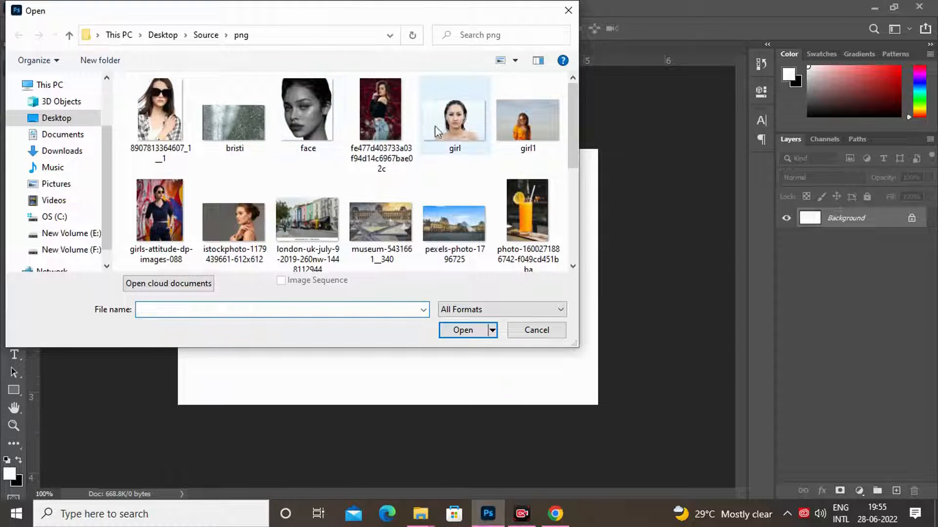
click(233, 222)
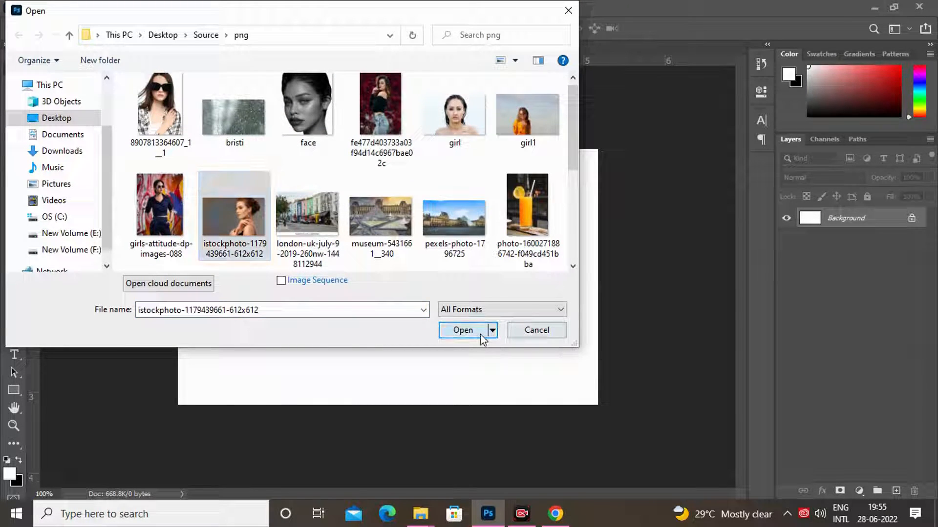
click(463, 330)
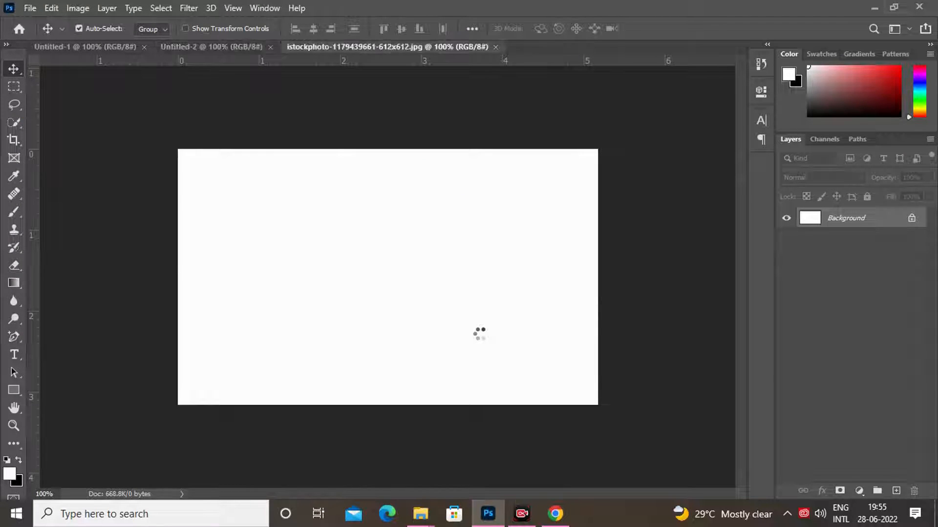
Copy the whole portrait image into the blank Untitled-2 document and unlock its Background layer
key(ctrl)
key(ctrl+a)
key(ctrl+c)
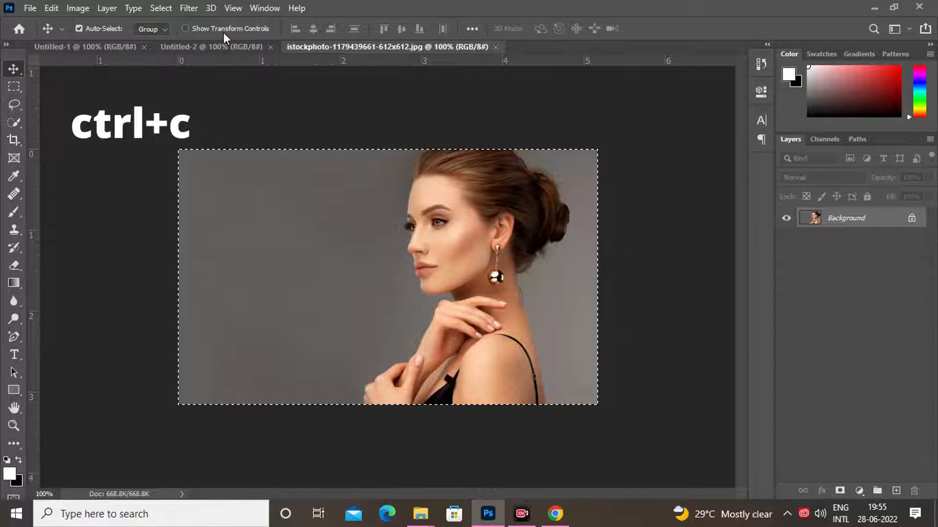
click(224, 48)
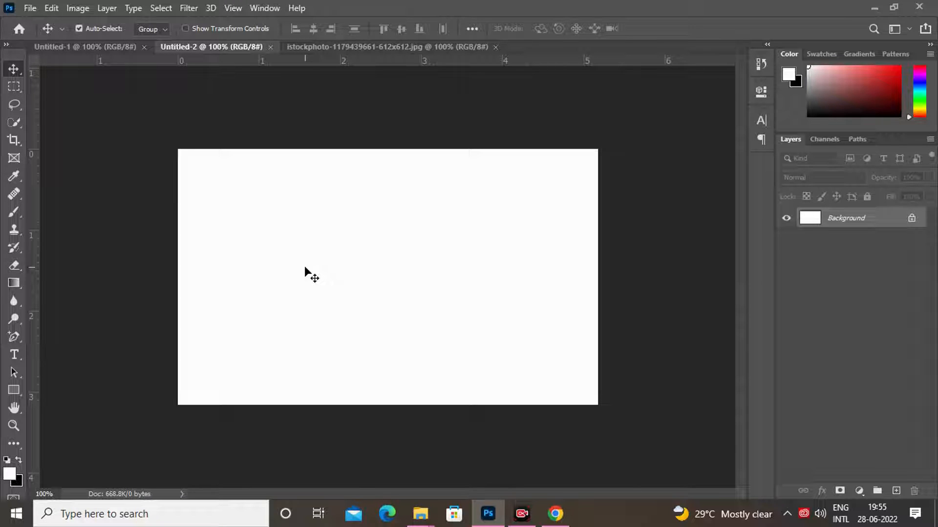
key(ctrl+v)
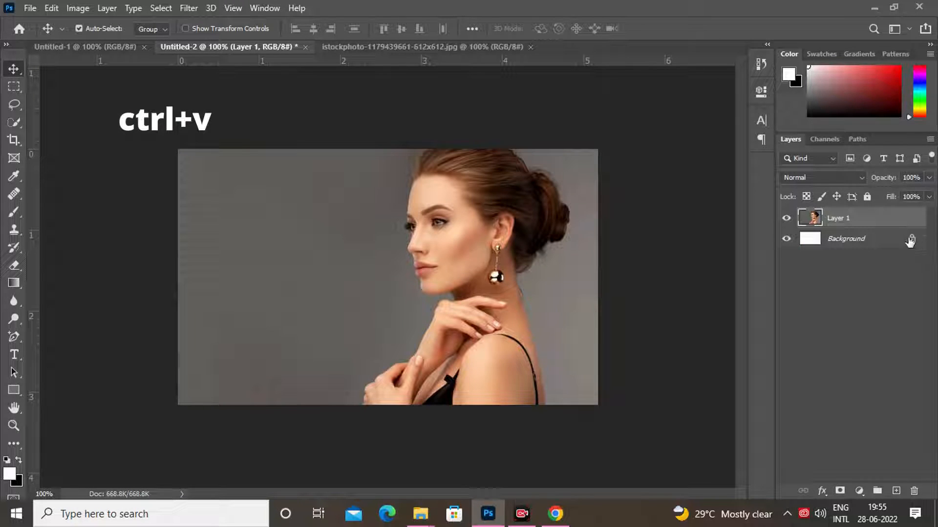
click(912, 239)
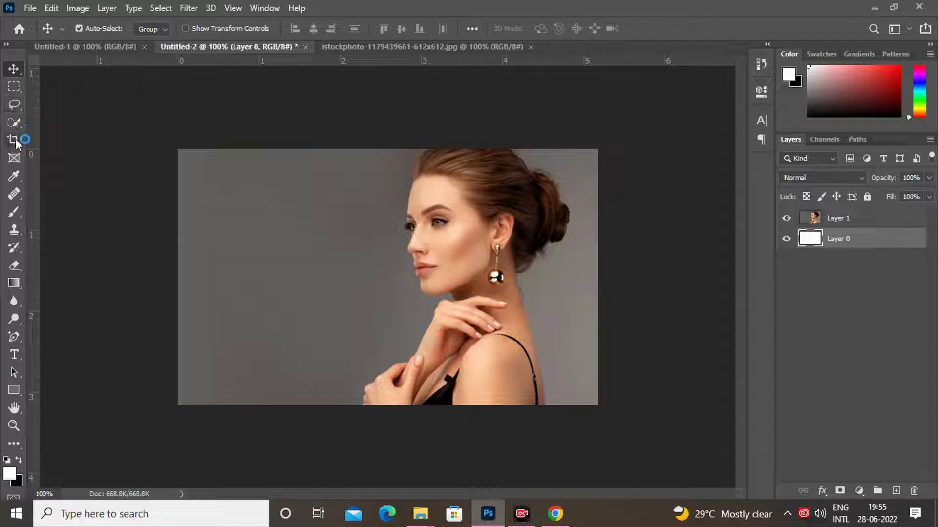
Crop the empty area left of the woman and a narrow strip behind her hair bun, then select Layer 1
drag(16, 140, 43, 142)
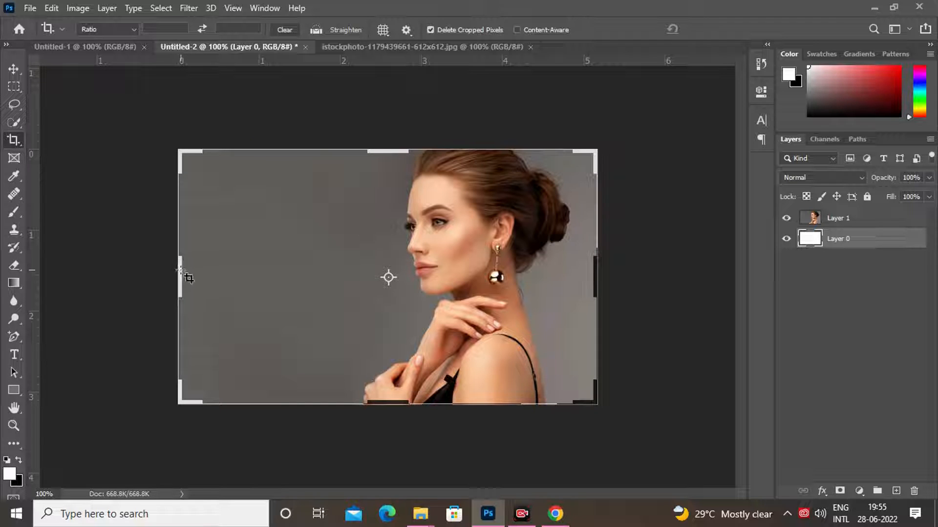
drag(177, 270, 263, 271)
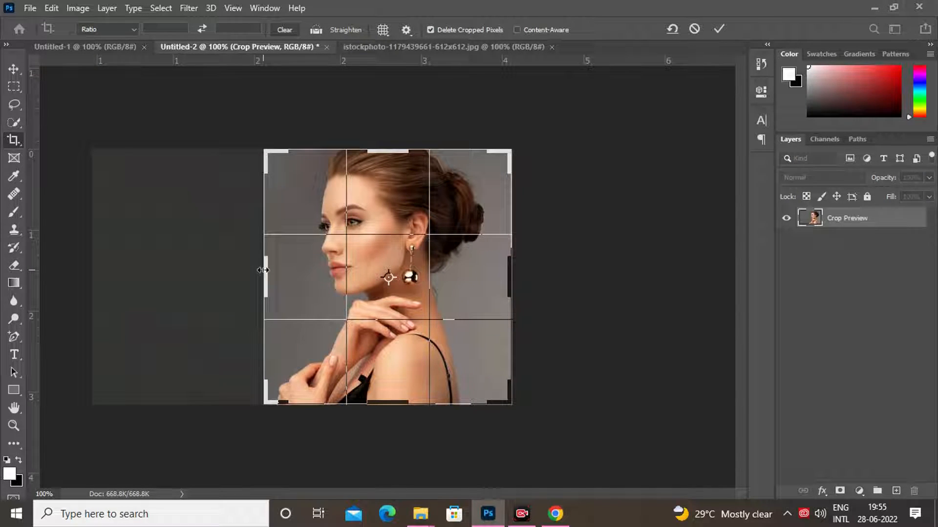
drag(507, 275, 495, 276)
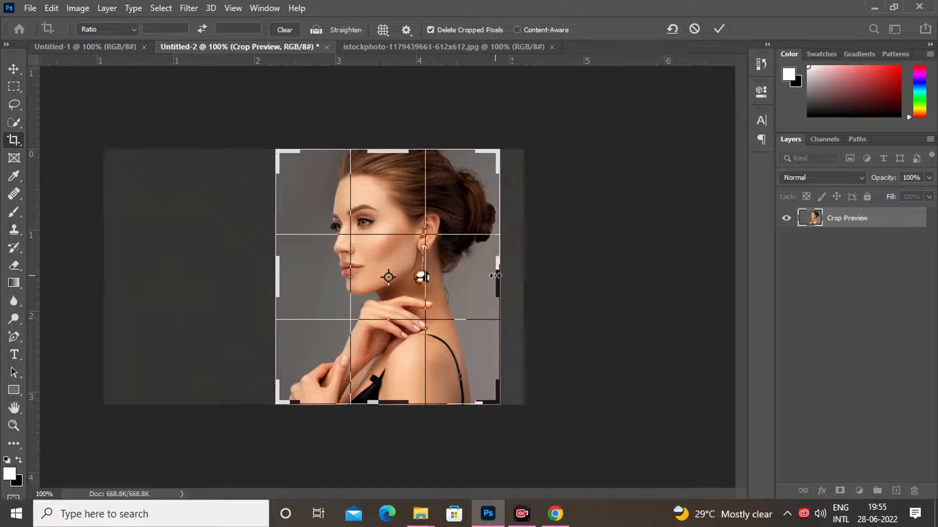
click(11, 64)
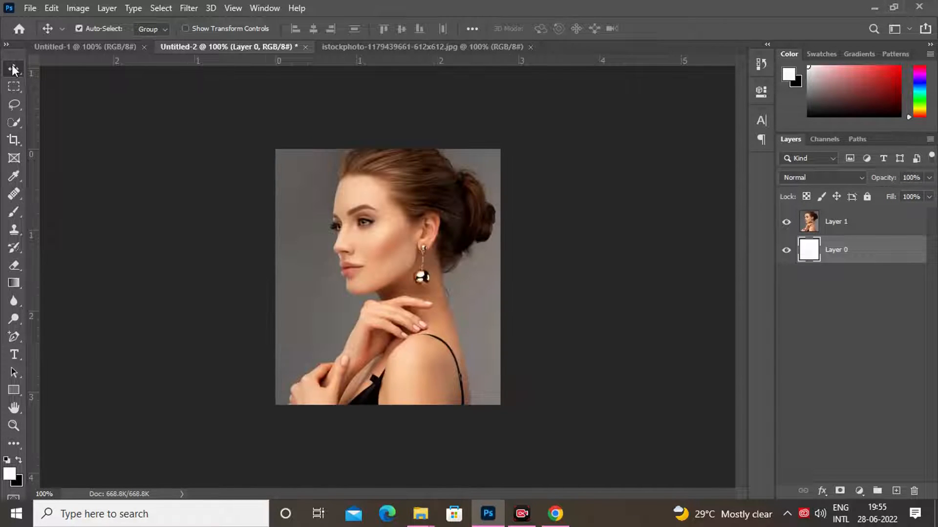
click(864, 228)
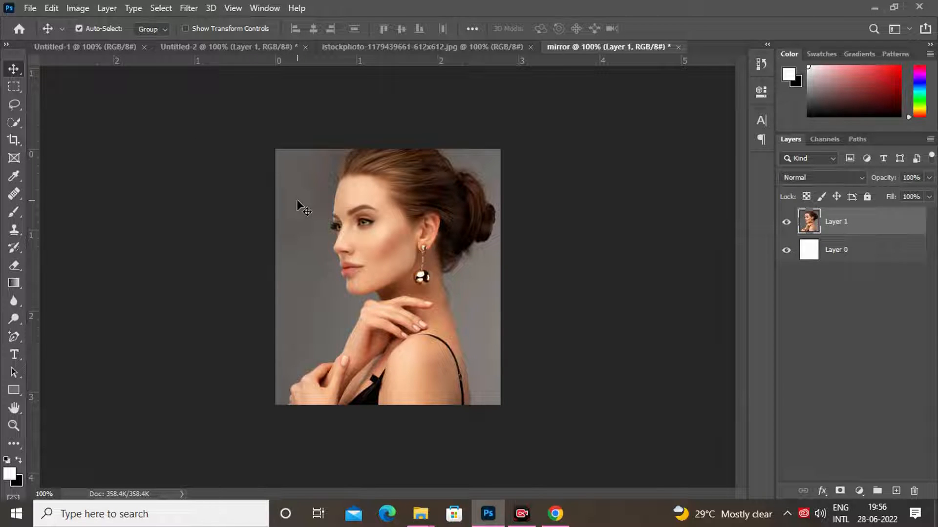
Crop the mirror document's right edge slightly further so that it meets the woman's hair bun
key(c)
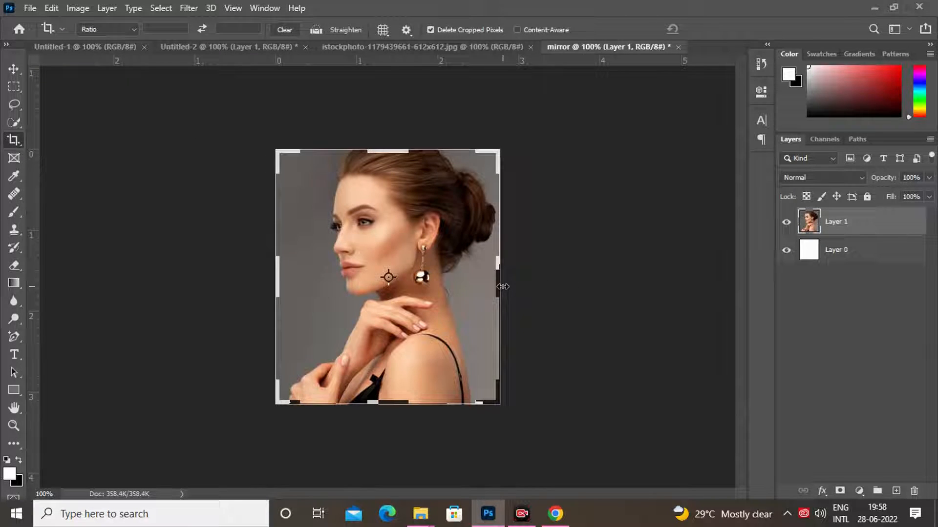
drag(503, 287, 497, 286)
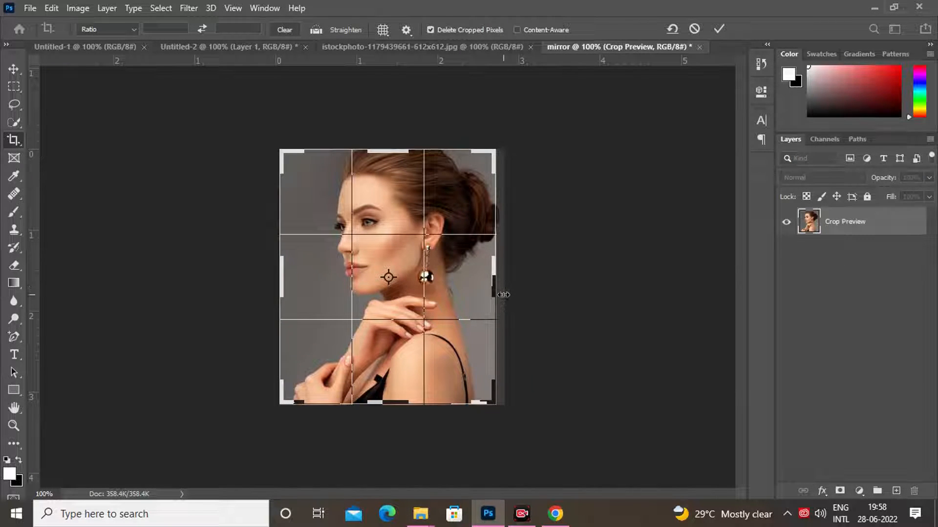
click(14, 69)
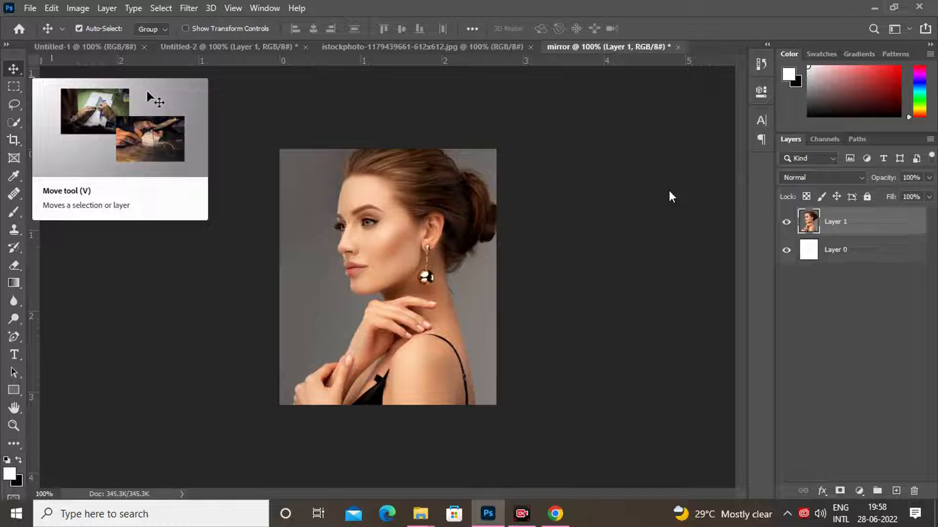
click(733, 222)
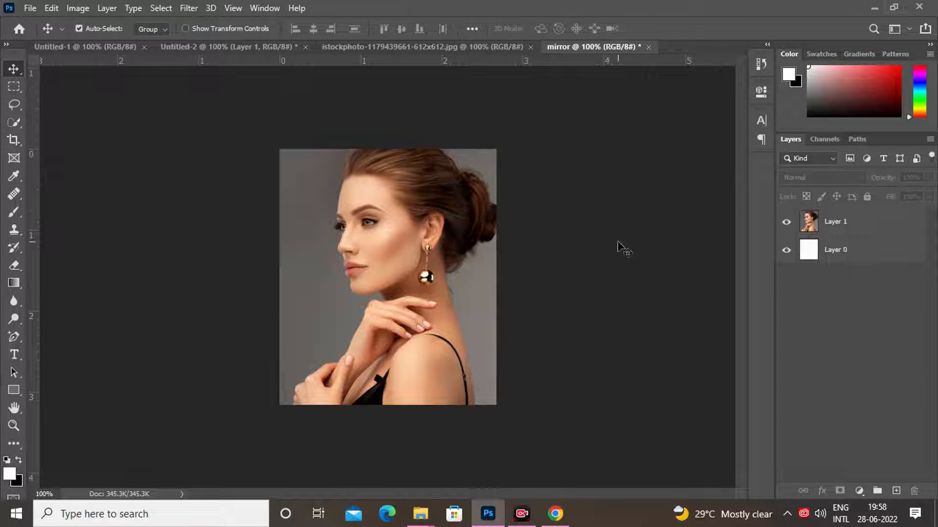
Duplicate the portrait layer and flip the copy horizontally about the midpoint of its right edge
click(468, 250)
key(ctrl+j)
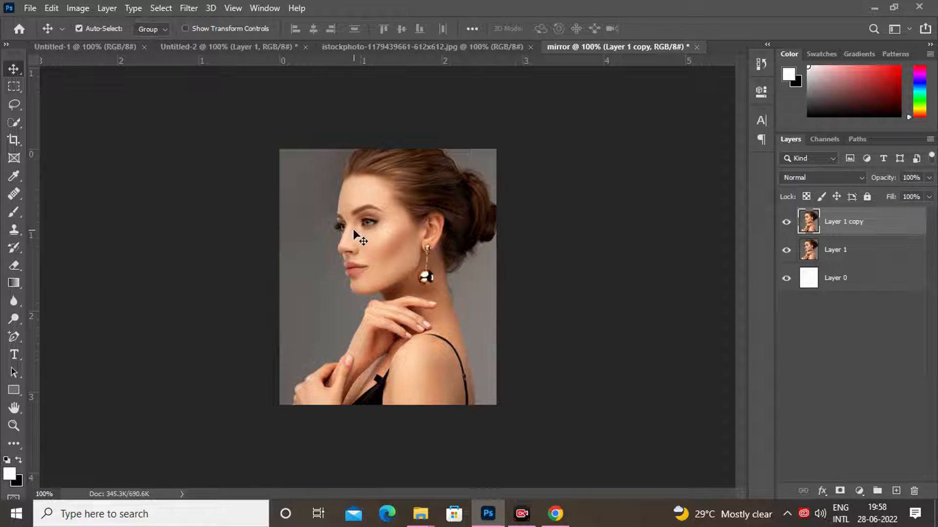
key(ctrl)
key(ctrl+t)
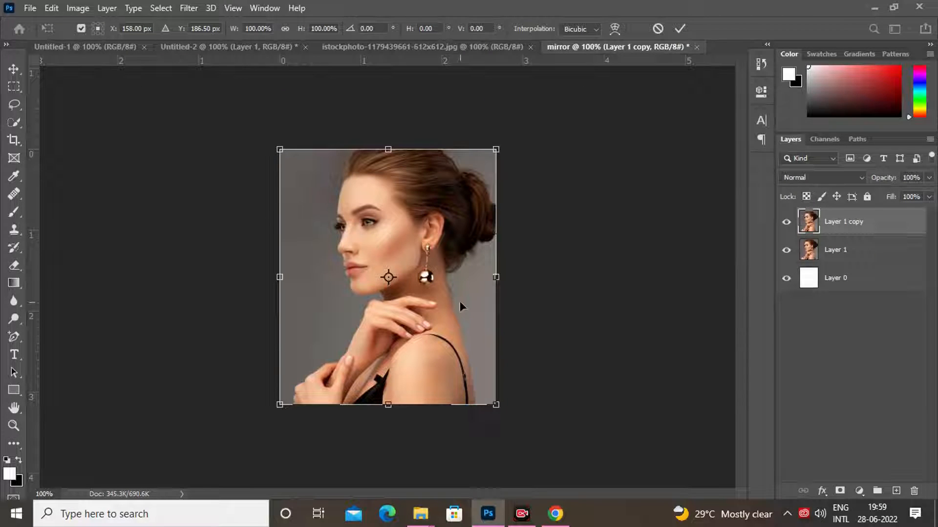
drag(388, 277, 495, 277)
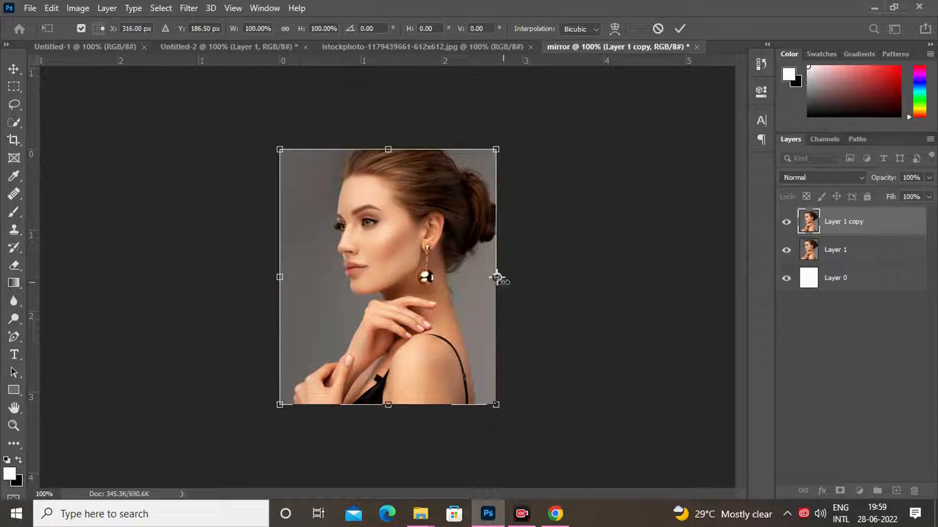
click(53, 9)
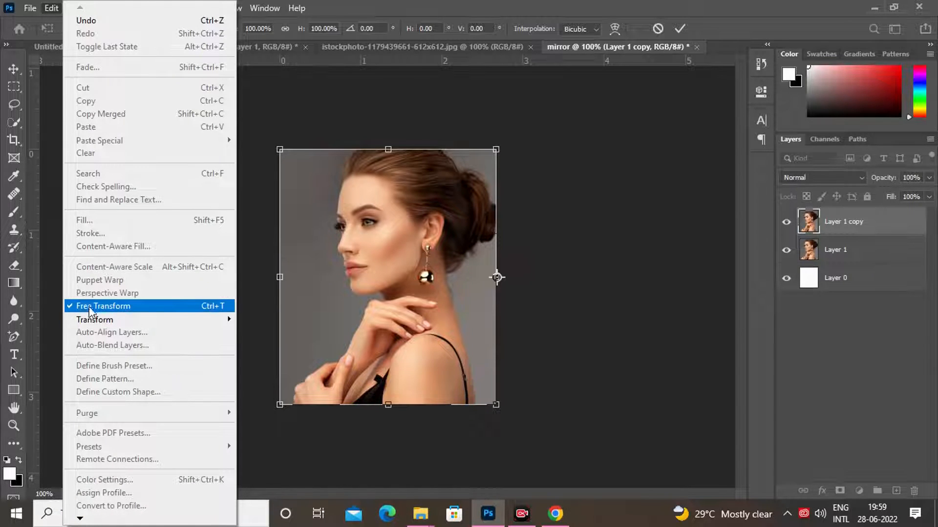
mouse_move(100, 321)
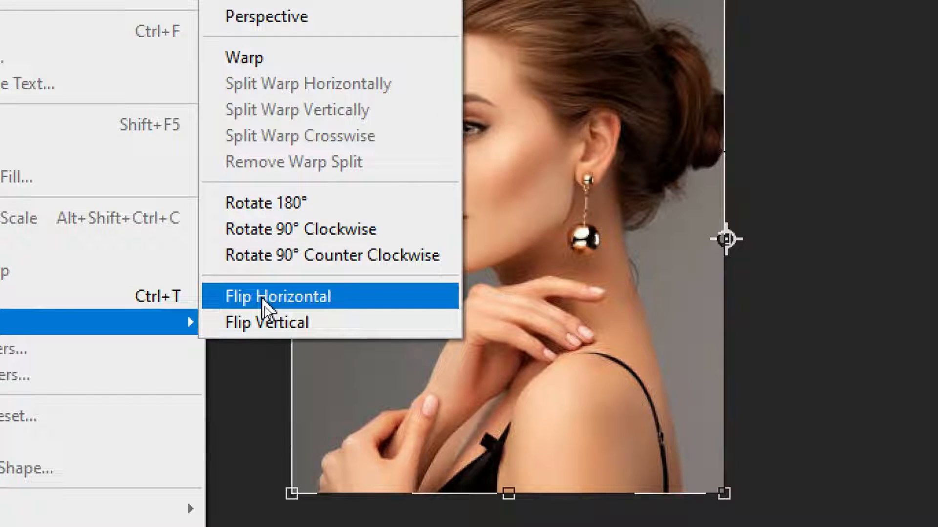
click(262, 299)
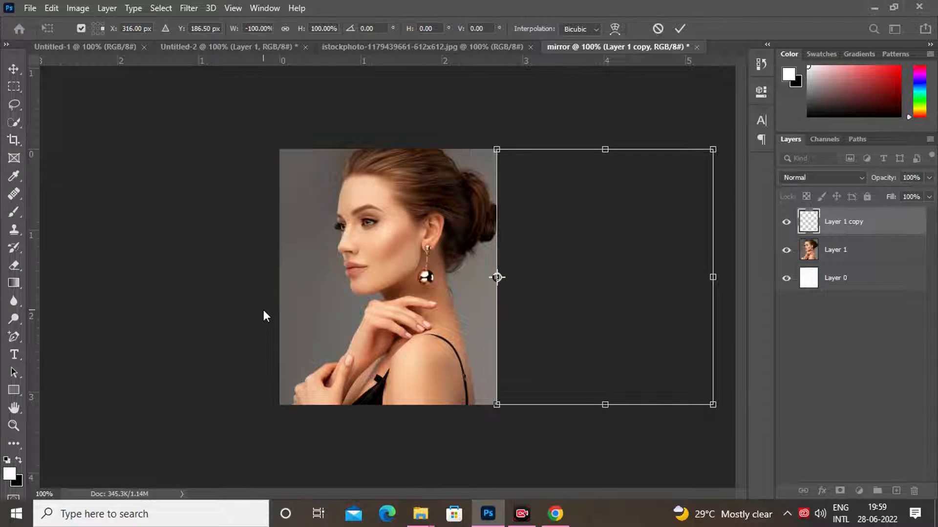
Apply the flip and expand the canvas with Reveal All to include the mirrored copy
click(86, 11)
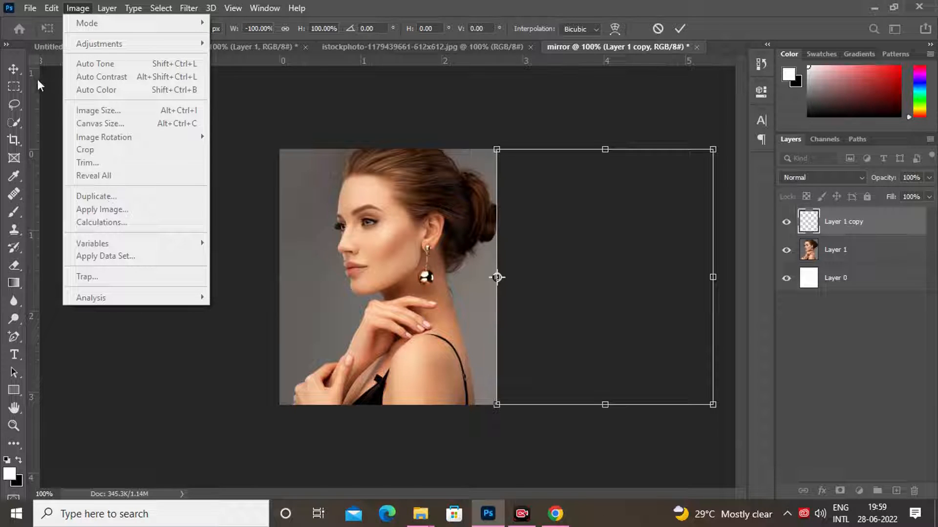
click(13, 69)
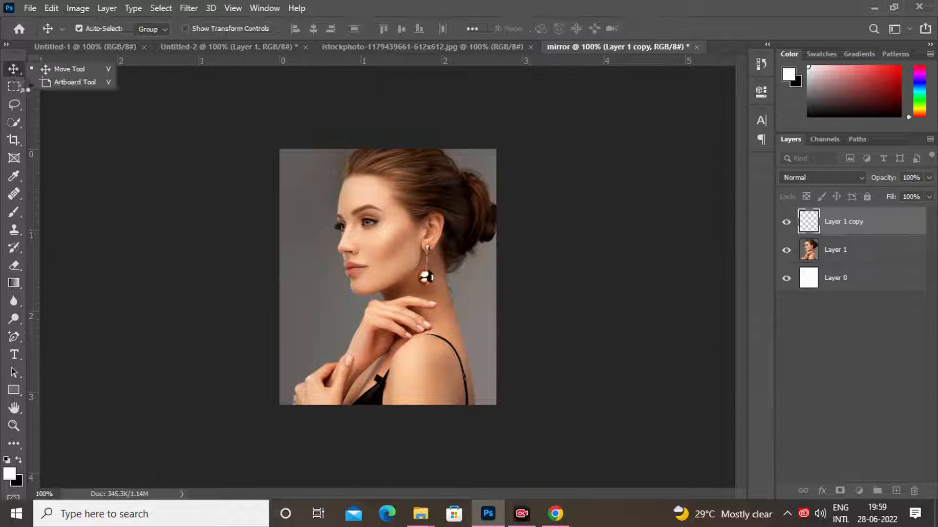
click(91, 8)
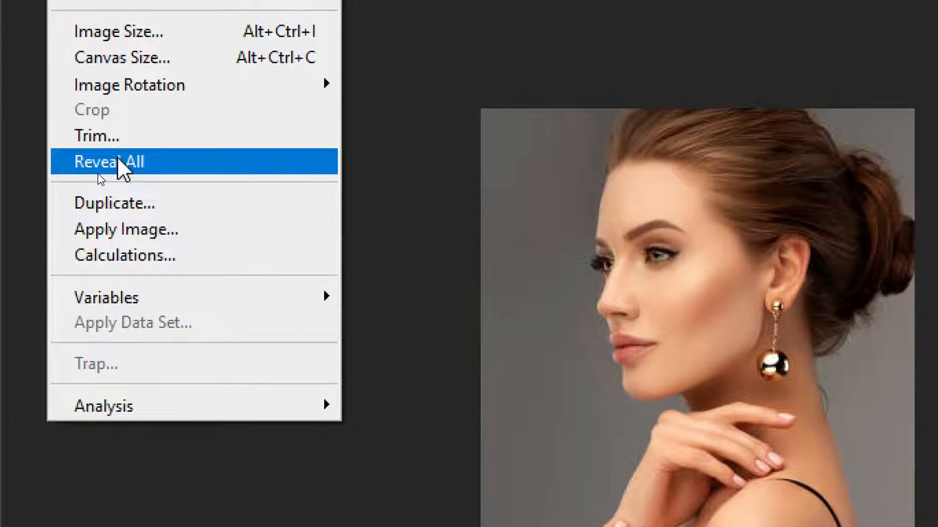
click(117, 162)
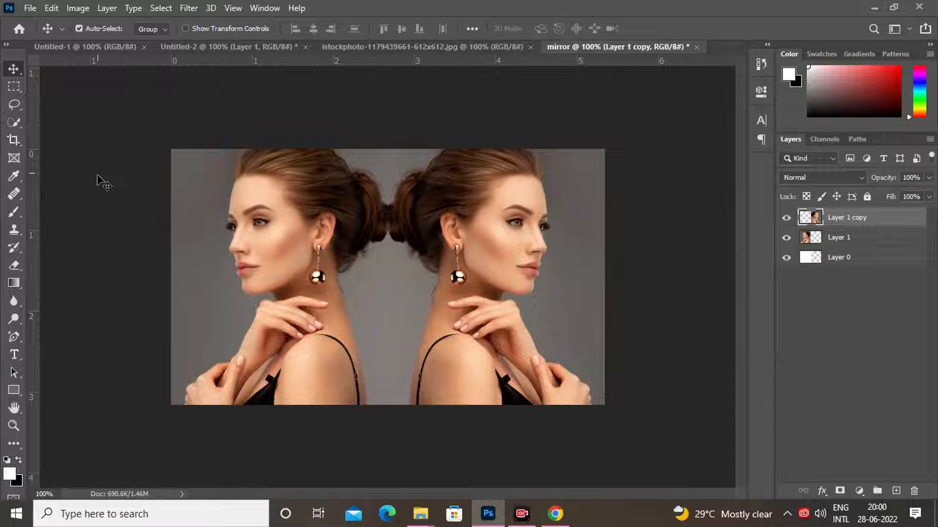
Save the document as mirror in Photoshop format in the png folder, with Maximize Compatibility on
click(37, 5)
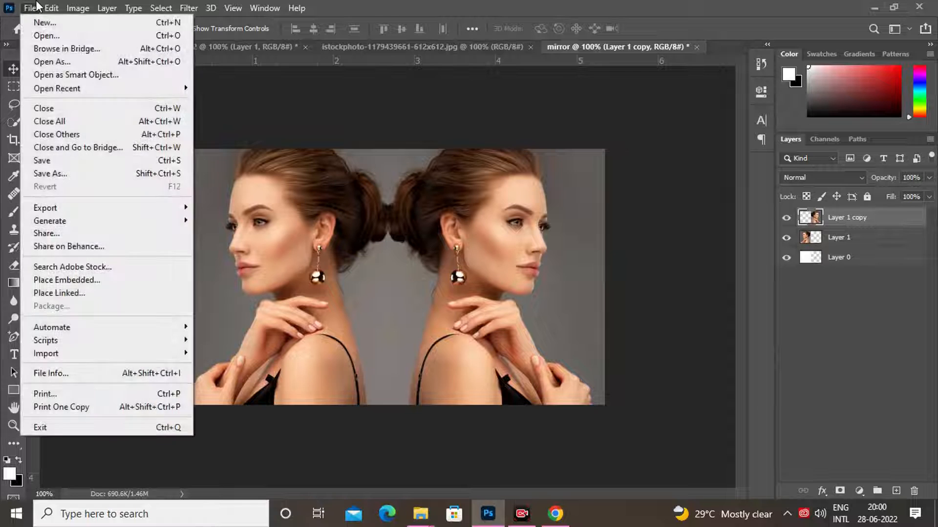
click(49, 174)
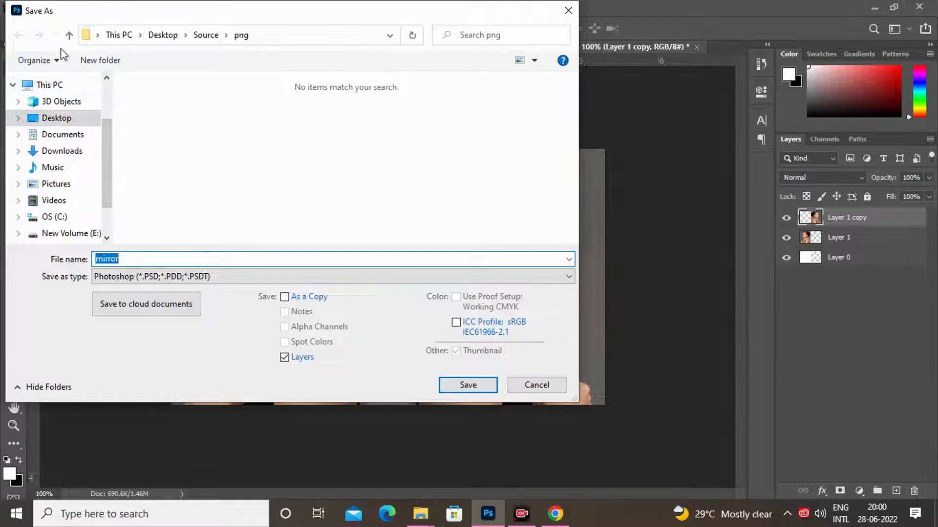
click(467, 386)
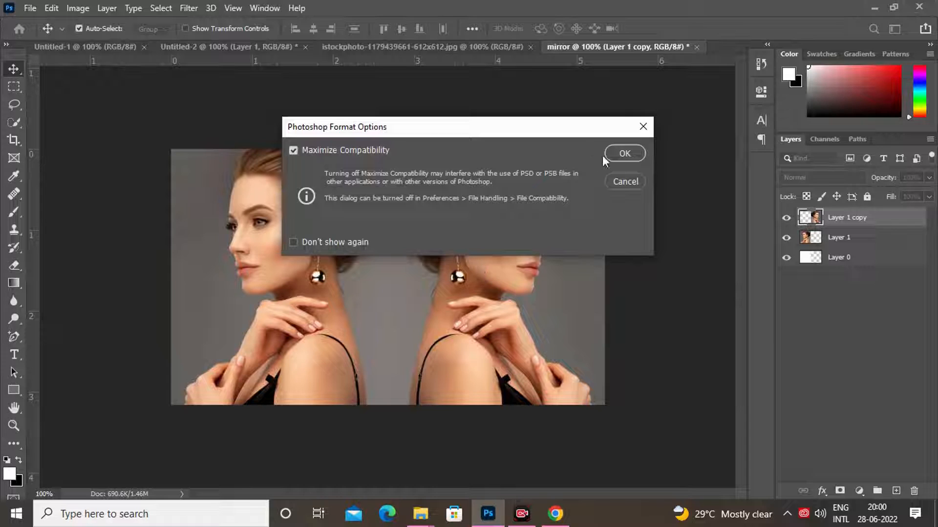
click(613, 157)
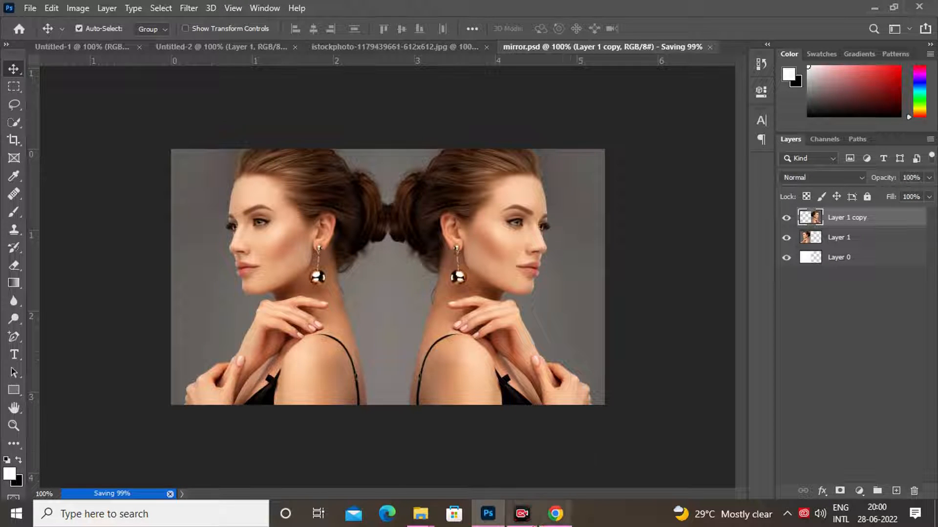
click(532, 525)
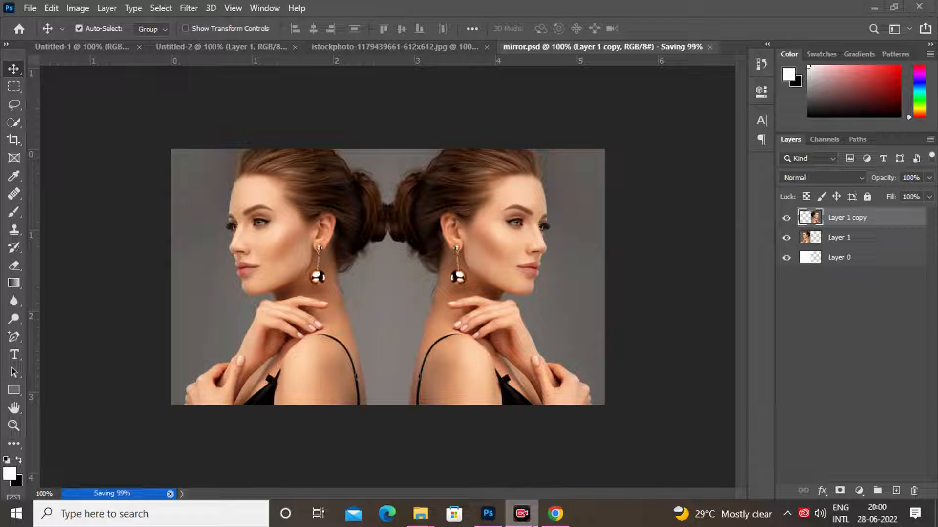